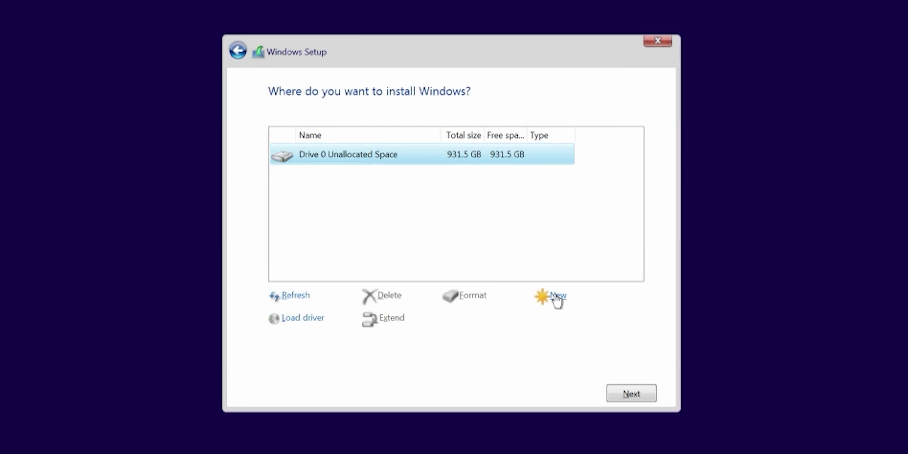
# Create the 97.5 GB Windows partition, accept the extra system partitions, and install onto Partition 3.
pyautogui.click(556, 297)
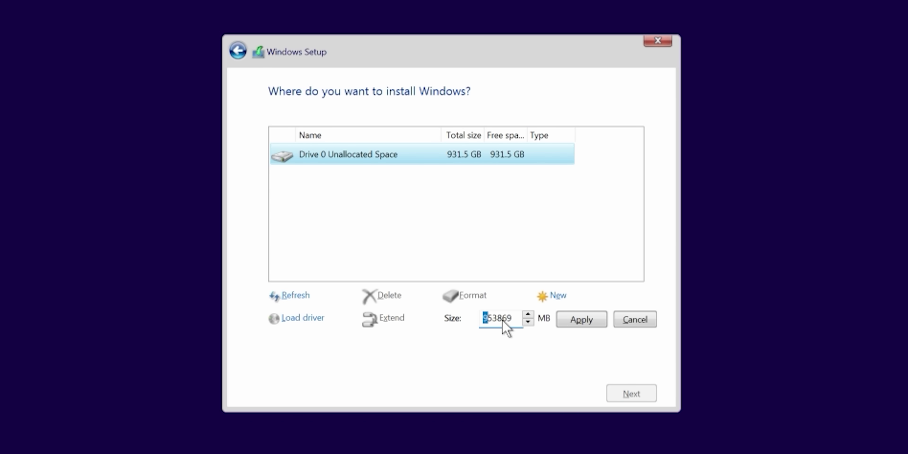
pyautogui.write('100000')
pyautogui.press('Return')
pyautogui.click(546, 310)
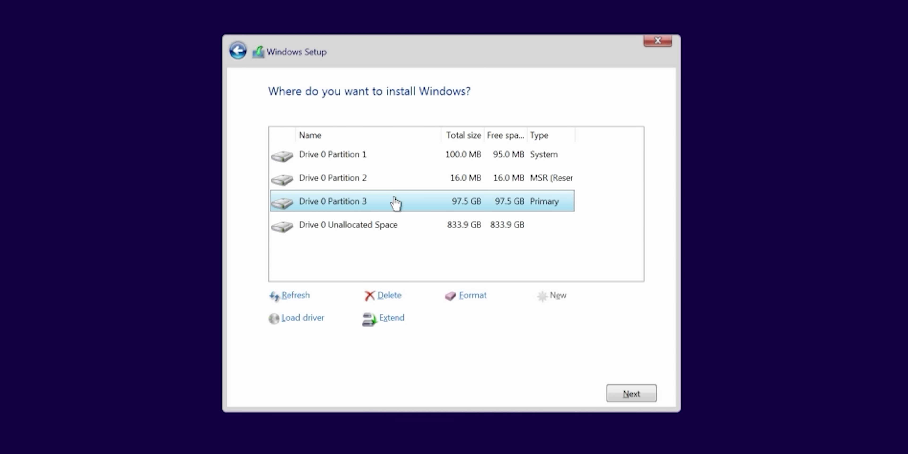
pyautogui.click(631, 393)
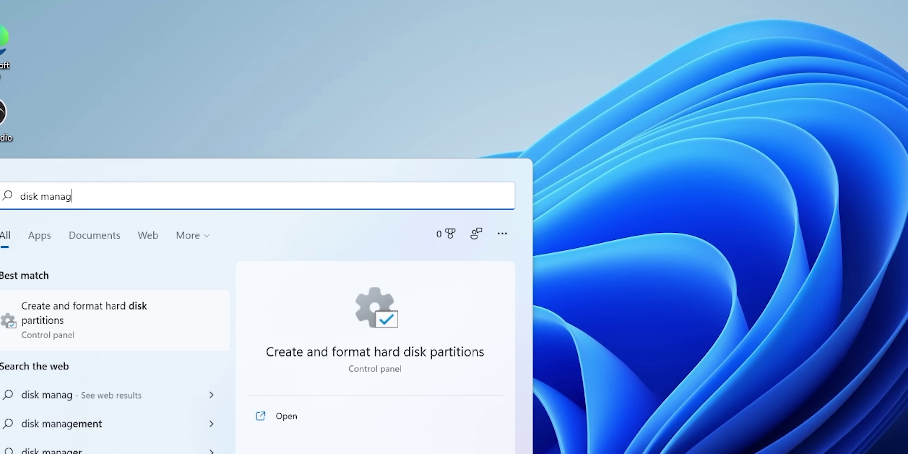
# Open Disk Management and start a New Simple Volume on the 833.86 GB unallocated space.
pyautogui.write('e')
pyautogui.press('Return')
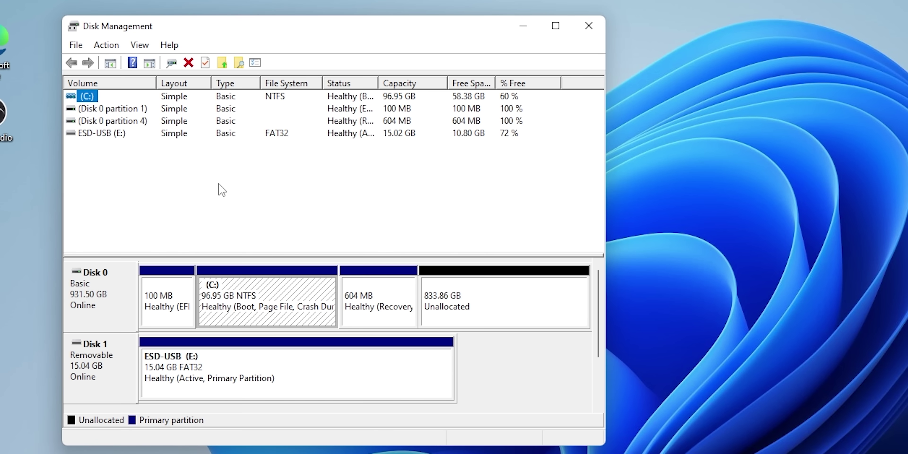
pyautogui.click(486, 307)
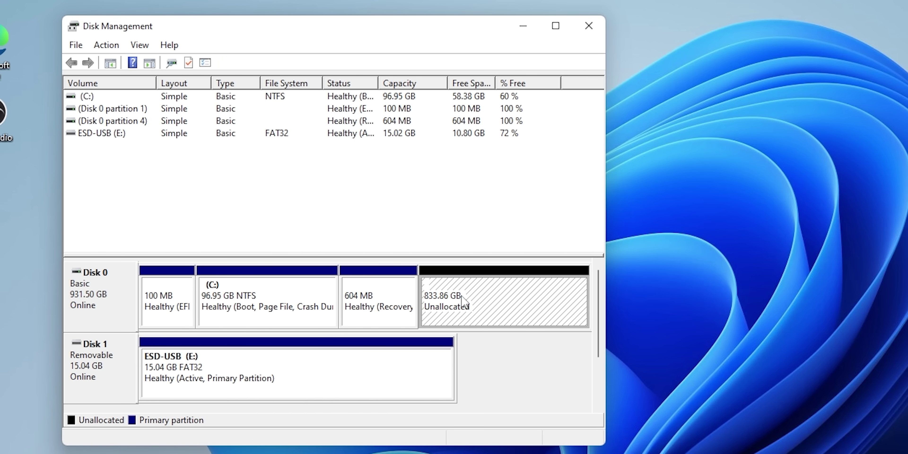
pyautogui.rightClick(490, 310)
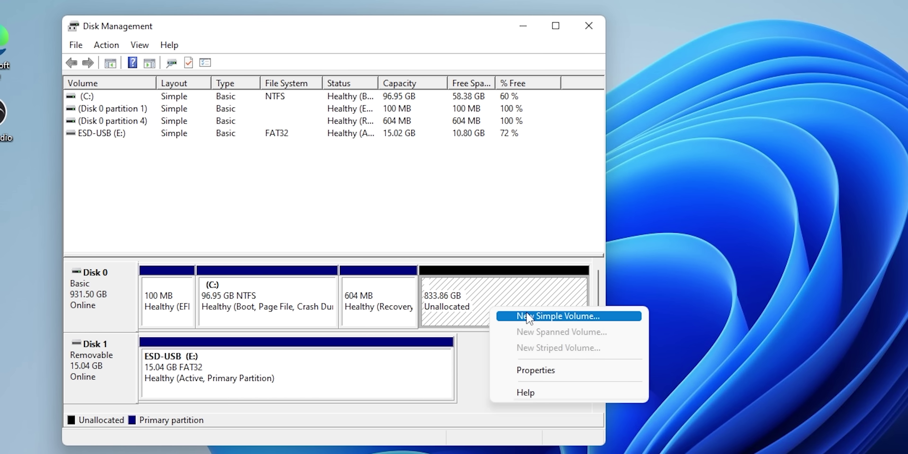
pyautogui.click(543, 317)
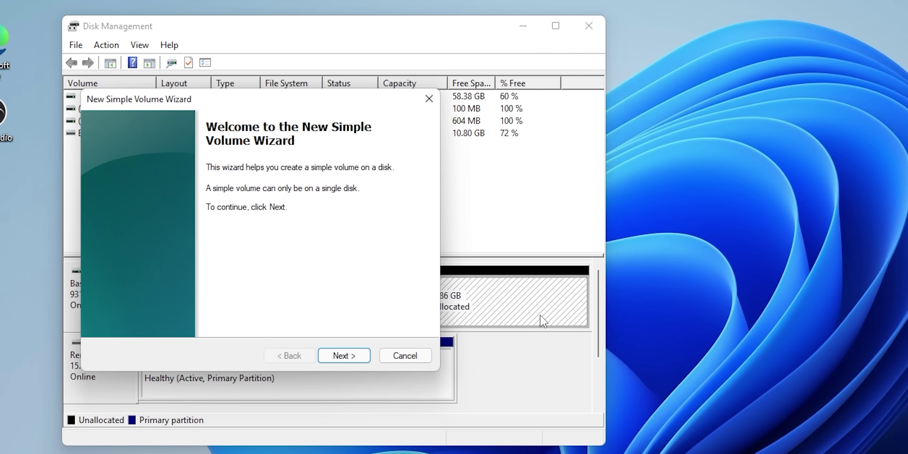
# Create the volume at the full 853869 MB with drive letter D, NTFS, labelled Storage.
pyautogui.click(356, 364)
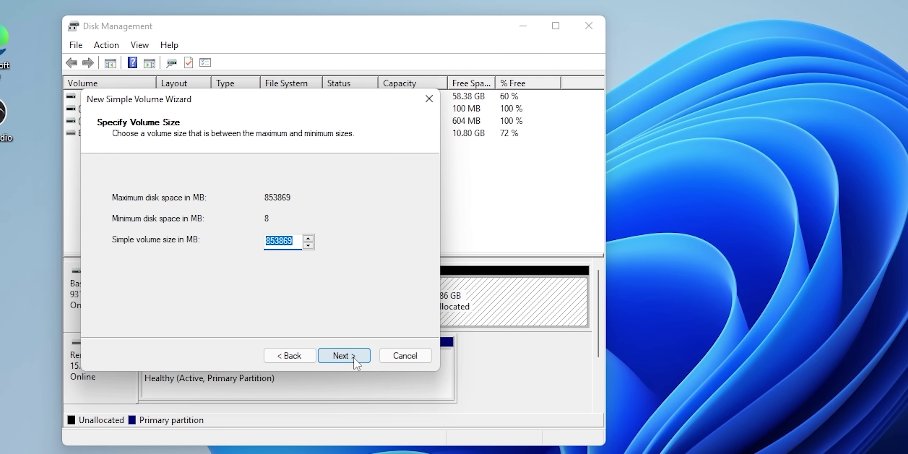
pyautogui.click(354, 358)
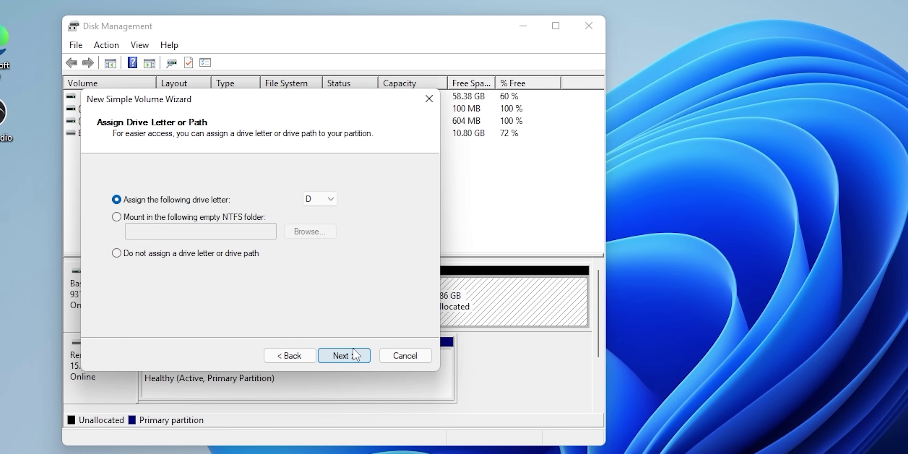
pyautogui.click(324, 201)
pyautogui.click(376, 235)
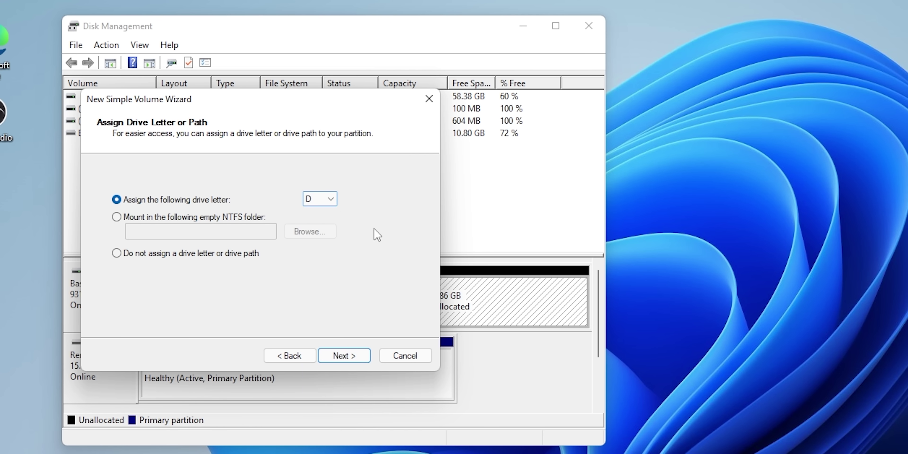
pyautogui.click(347, 364)
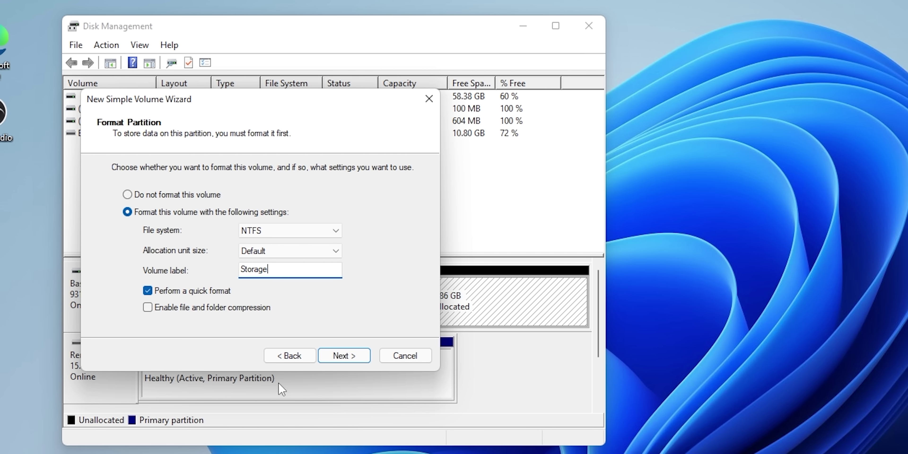
pyautogui.click(339, 357)
pyautogui.click(346, 356)
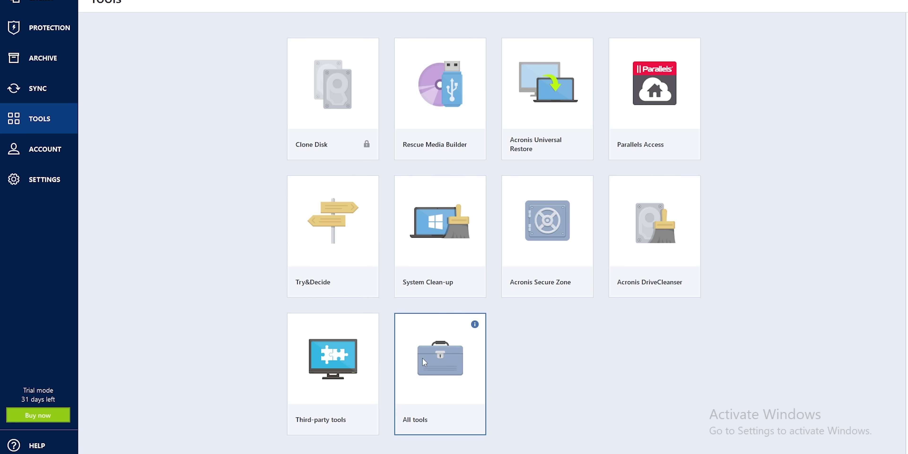
# Open All tools in Acronis and select Add New Disk in Tools and Utilities.
pyautogui.click(422, 357)
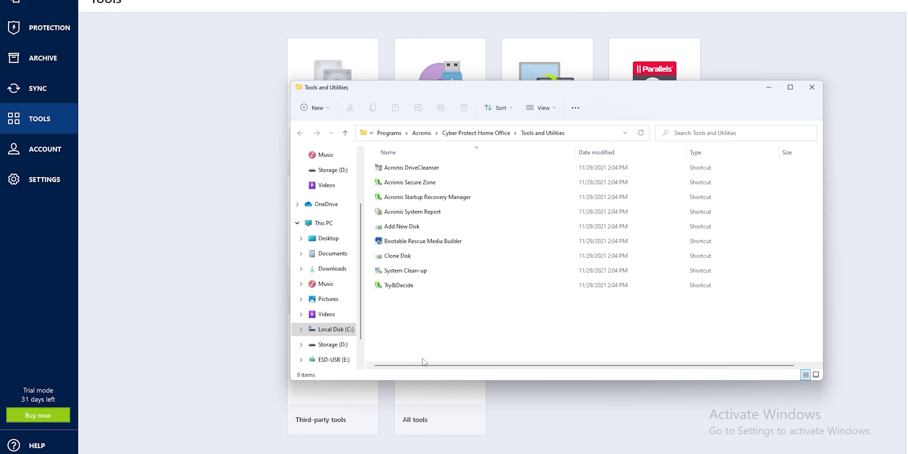
pyautogui.click(405, 229)
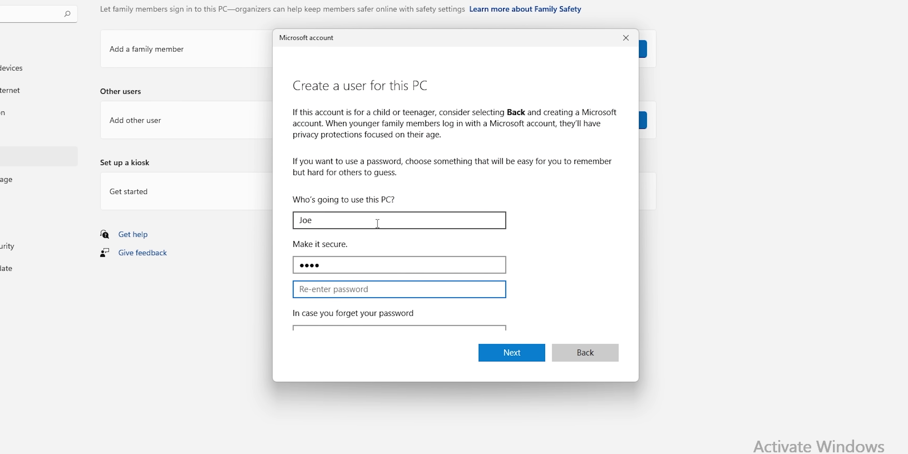
# Choose three security questions, enter an answer for each, and submit the new local account.
pyautogui.press('Tab')
pyautogui.press('Down')
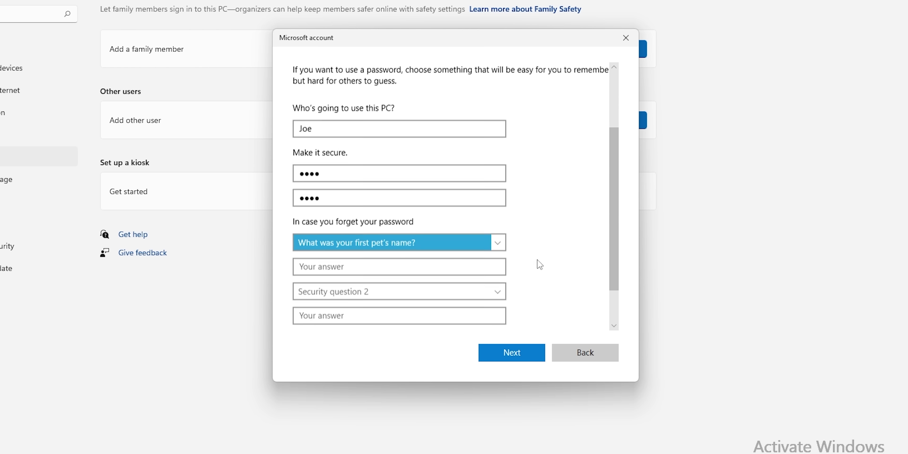
pyautogui.press('Tab')
pyautogui.click(395, 290)
pyautogui.click(375, 314)
pyautogui.press('Tab')
pyautogui.press('Tab')
pyautogui.press('Down')
pyautogui.press('Tab')
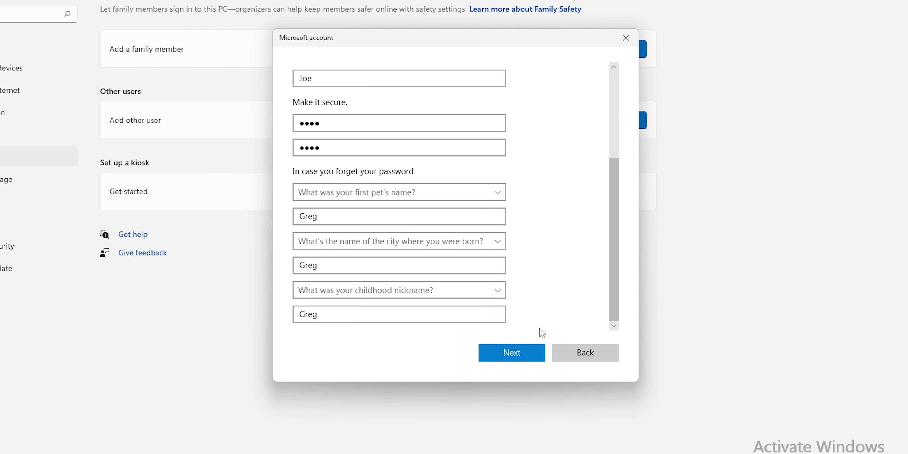
pyautogui.press('Return')
# Keep the new account's type as Standard User.
pyautogui.click(642, 162)
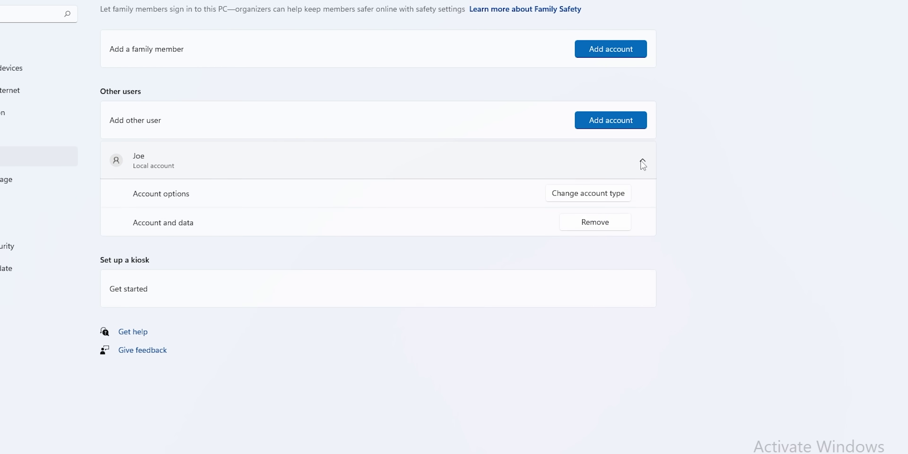
pyautogui.click(588, 195)
pyautogui.click(370, 236)
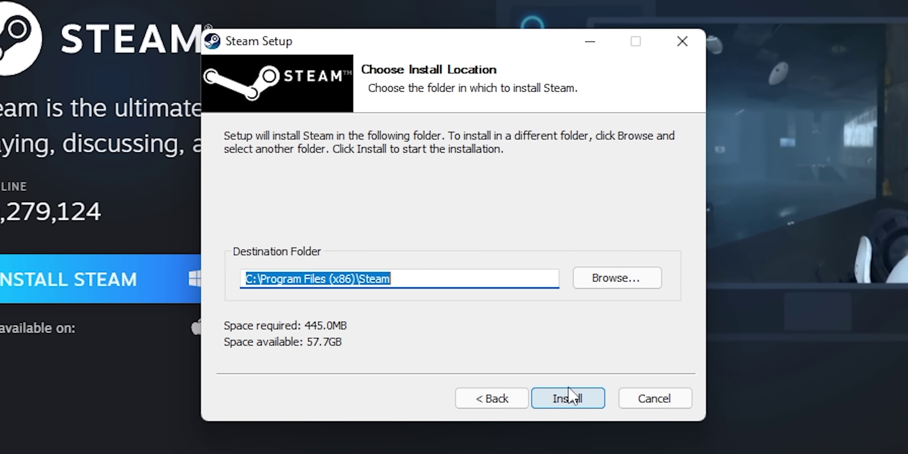
# Browse for a different Steam install folder instead of C:\Program Files (x86)\Steam.
pyautogui.click(607, 286)
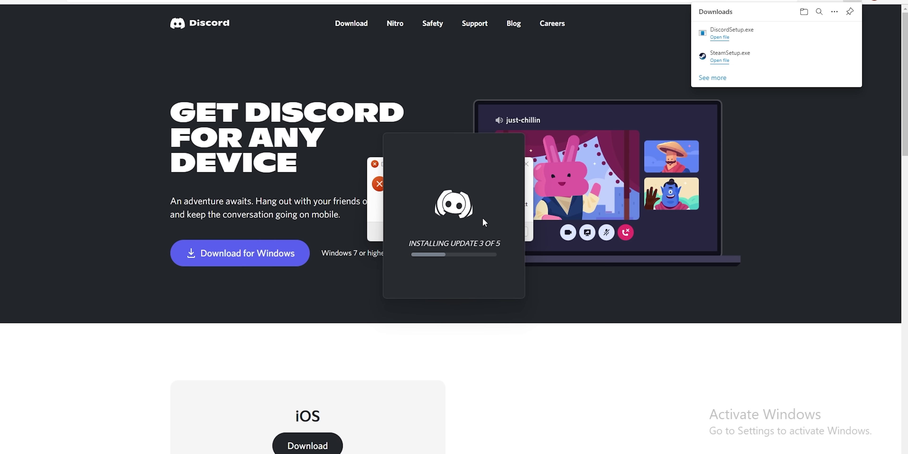
# Dismiss Discord's 'Installation has failed' error, then expand Advanced storage settings in Storage.
pyautogui.click(527, 164)
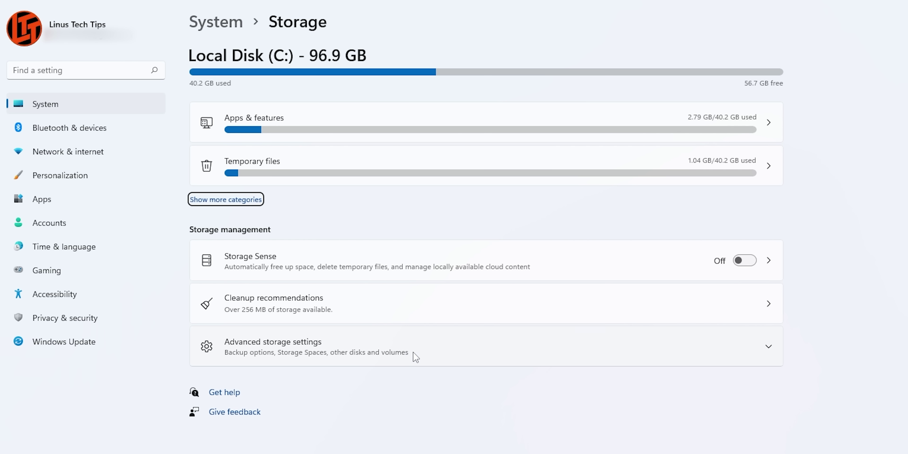
pyautogui.click(413, 352)
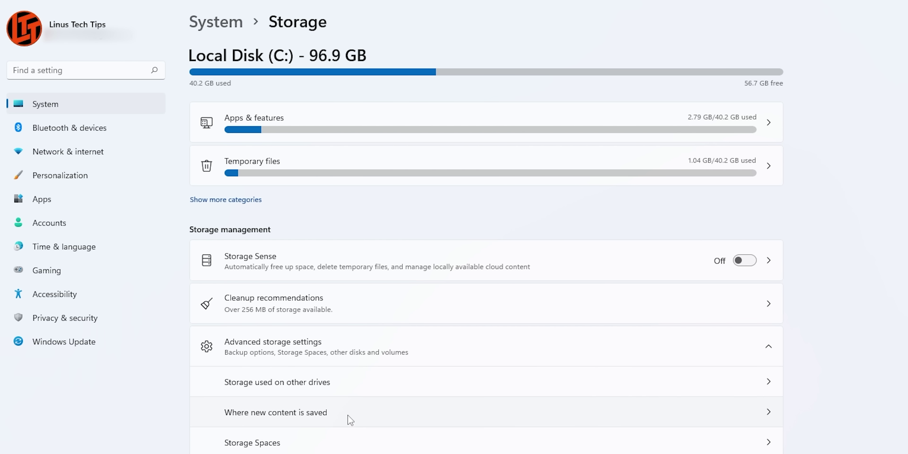
# Open the 'Where new content is saved' page, showing everything saving to Local Disk (C:).
pyautogui.click(497, 410)
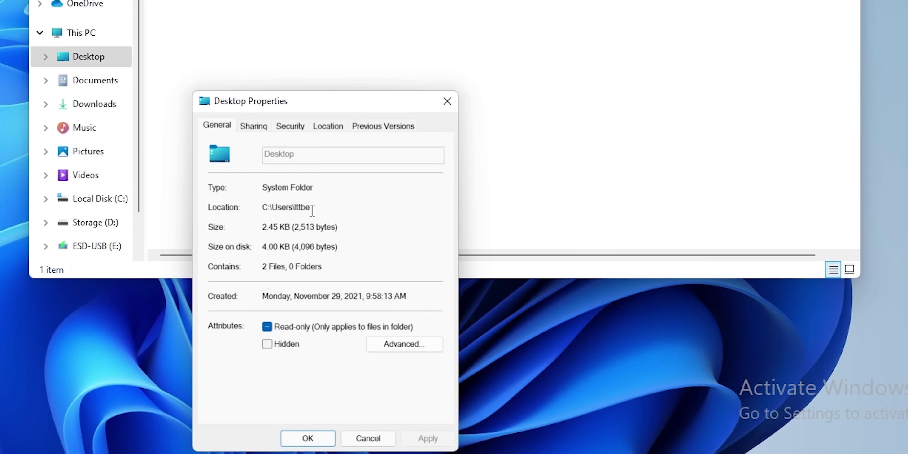
# Point the Desktop folder's location to a newly created D:\Desktop folder and apply.
pyautogui.click(327, 126)
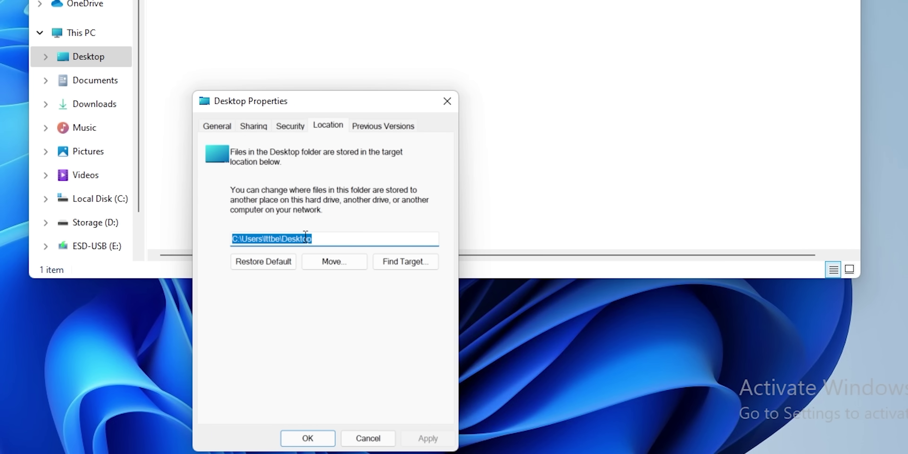
pyautogui.click(310, 261)
pyautogui.scroll(-1, 282, 268)
pyautogui.click(261, 261)
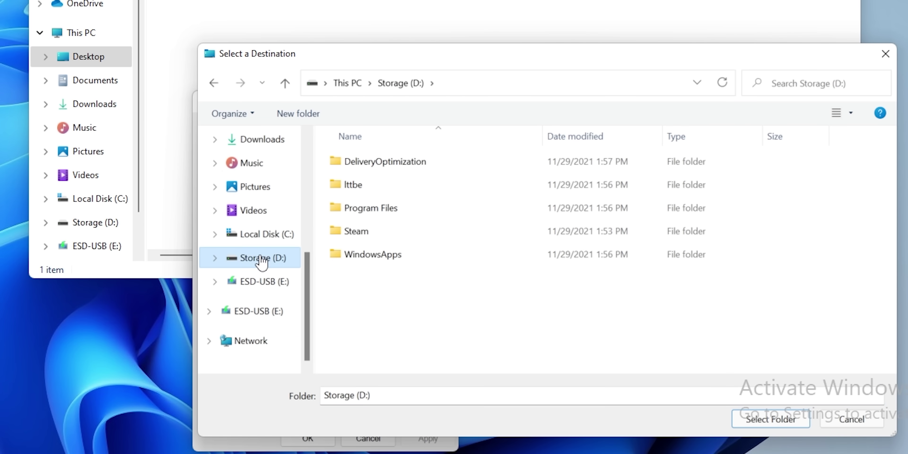
pyautogui.rightClick(360, 299)
pyautogui.moveTo(405, 269)
pyautogui.click(582, 268)
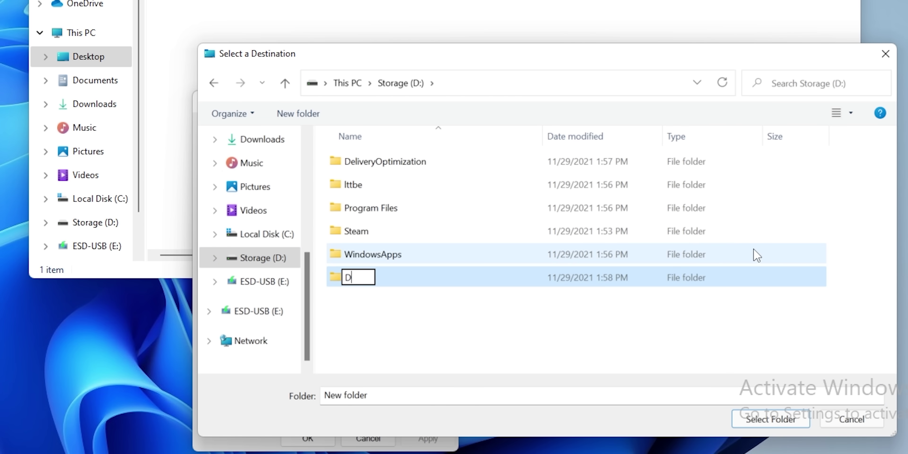
pyautogui.click(776, 420)
pyautogui.click(428, 438)
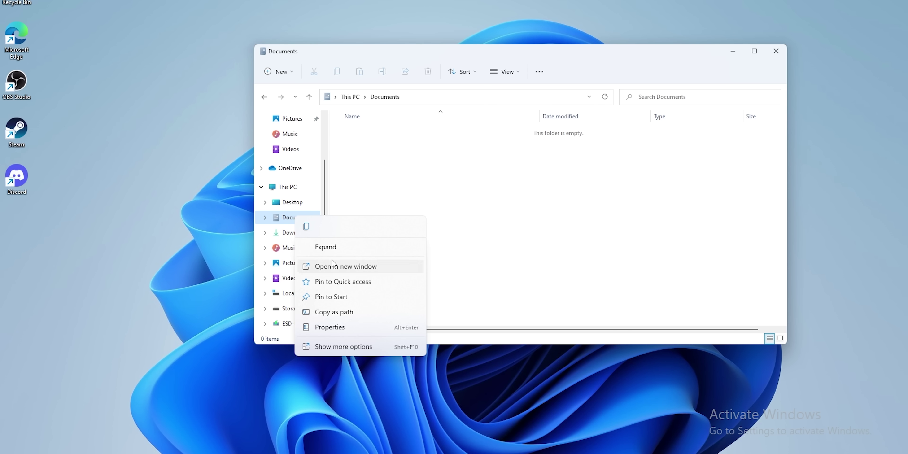
# Set the Documents location to a new D:\Documents folder, apply, and confirm moving files.
pyautogui.click(364, 327)
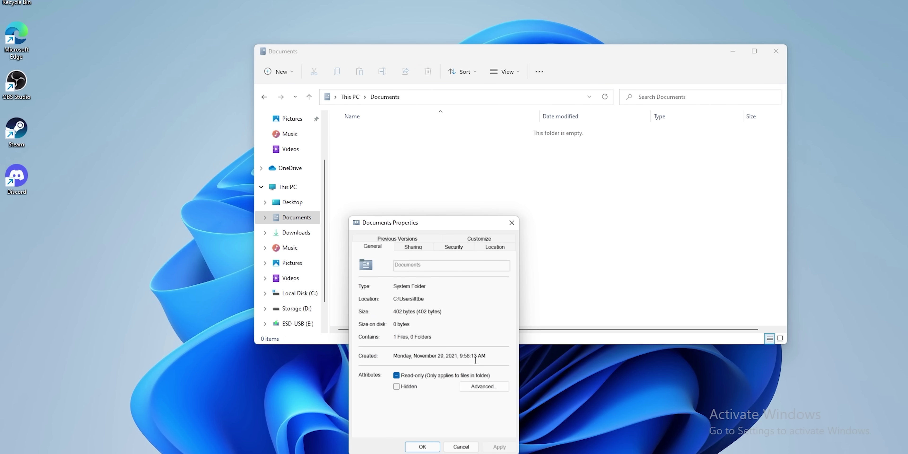
pyautogui.click(447, 335)
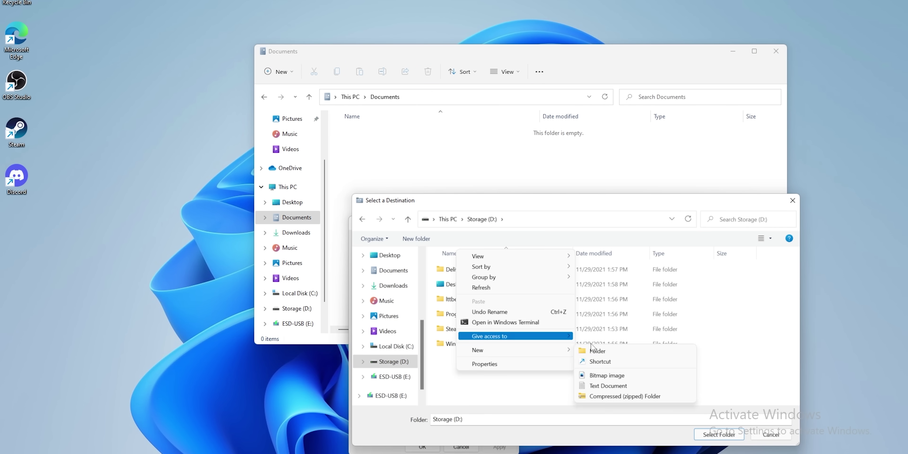
pyautogui.click(595, 351)
pyautogui.write('Documents')
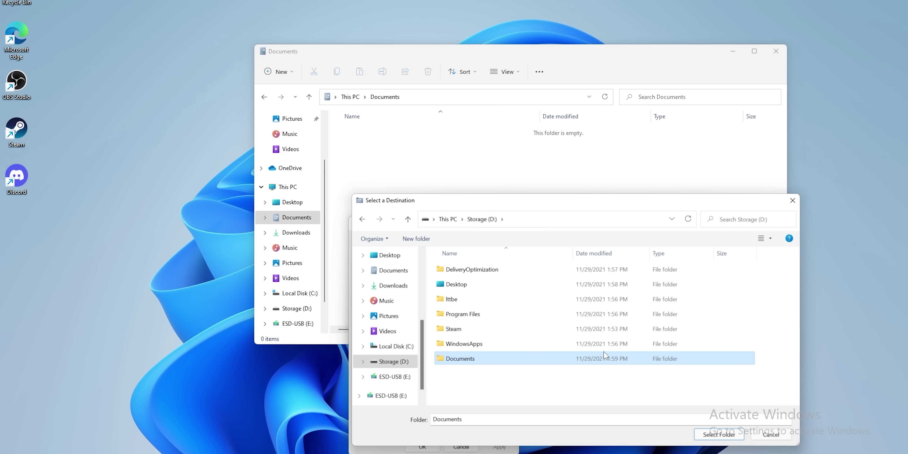
pyautogui.click(721, 435)
pyautogui.click(507, 450)
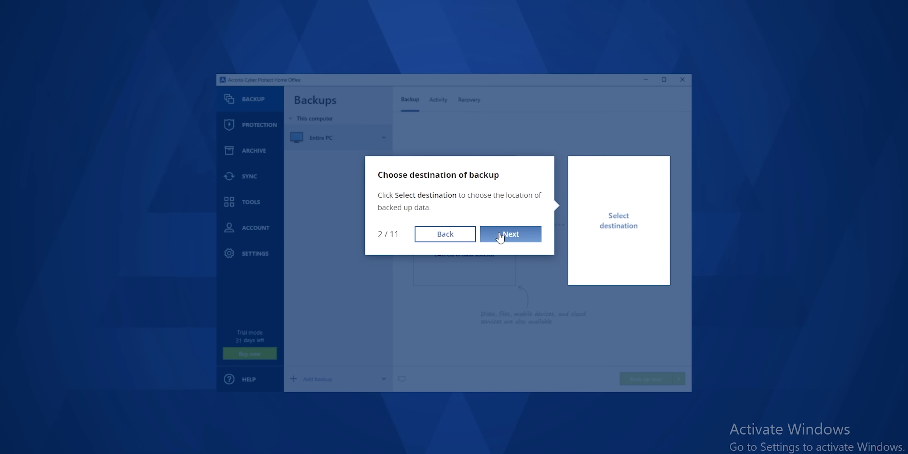
# Advance the tour through backup, Acronis Cloud and Tools steps, then build Simple-mode rescue media.
pyautogui.click(508, 234)
pyautogui.click(597, 329)
pyautogui.click(453, 329)
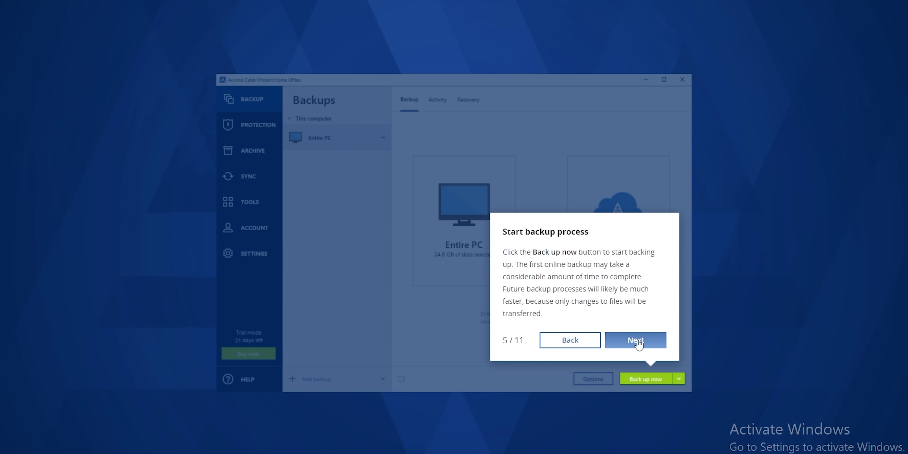
pyautogui.click(636, 341)
pyautogui.click(458, 235)
pyautogui.click(495, 287)
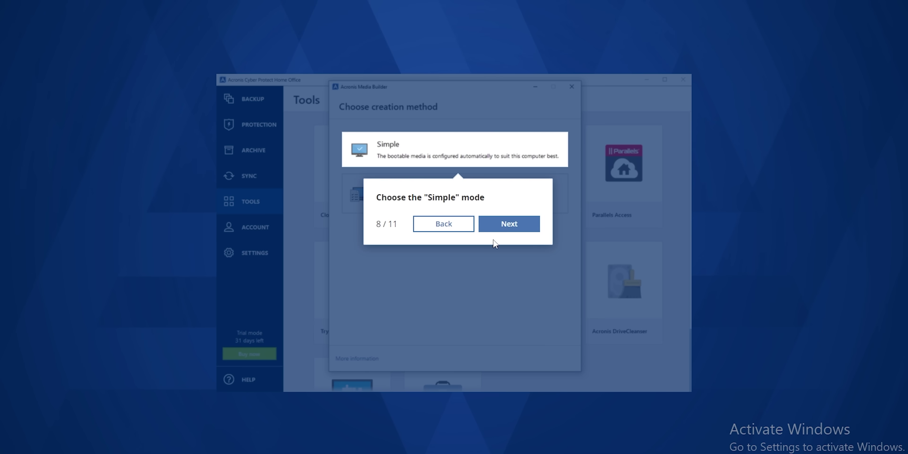
pyautogui.click(506, 222)
pyautogui.click(520, 351)
pyautogui.click(598, 318)
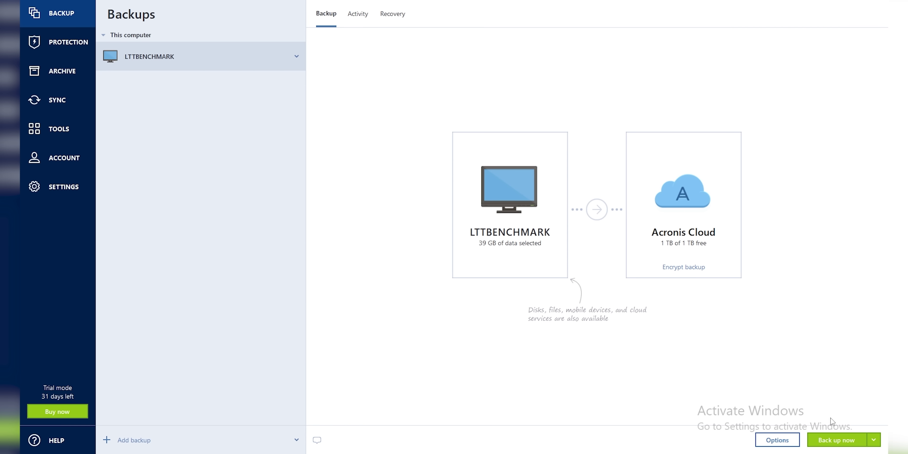
pyautogui.click(873, 440)
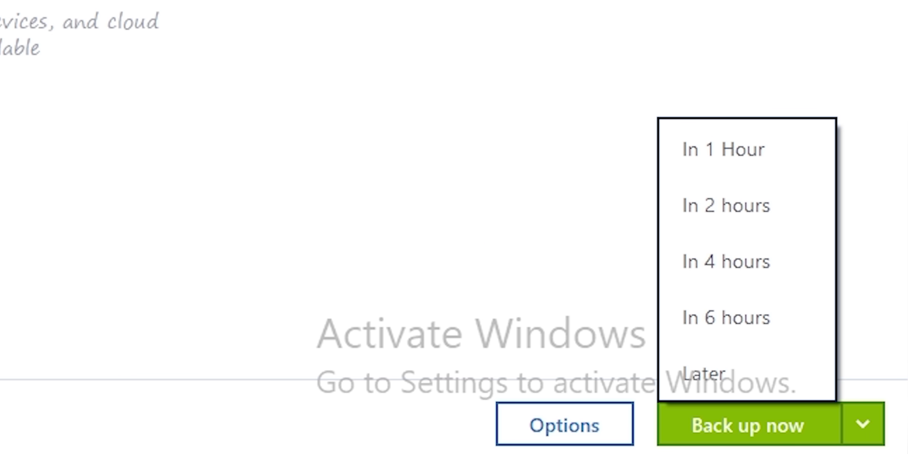
pyautogui.click(758, 431)
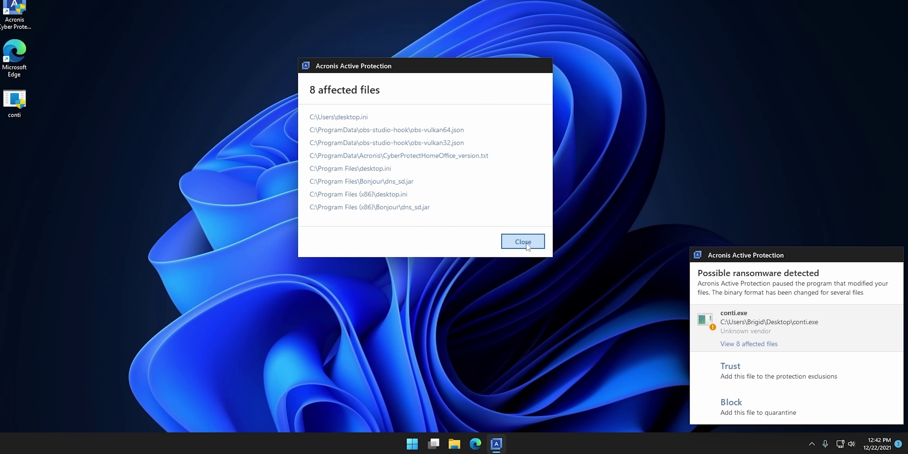
# Dismiss the affected files list and block conti.exe so Acronis quarantines it.
pyautogui.click(521, 298)
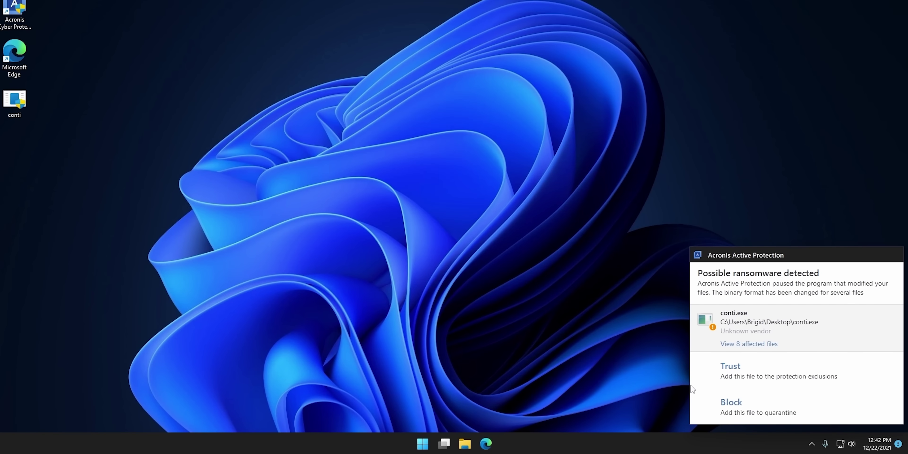
pyautogui.click(733, 406)
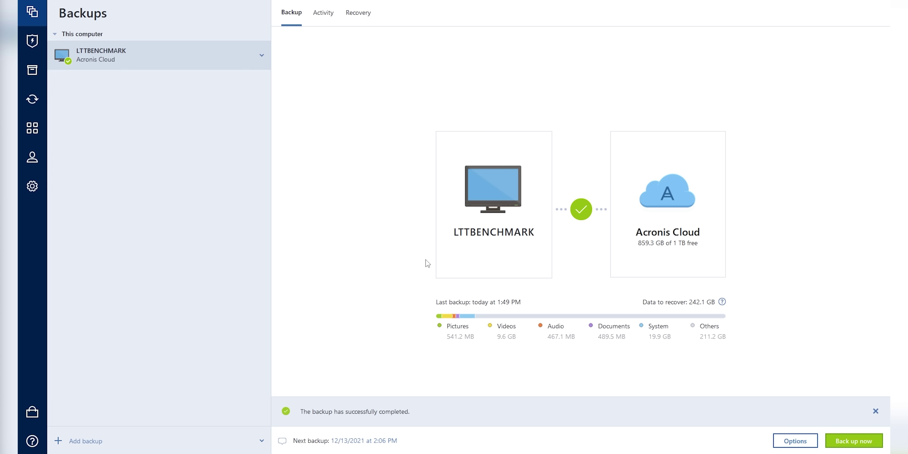
# Show the Entire PC Recovery options on the Recovery tab for the cloud backup.
pyautogui.click(353, 15)
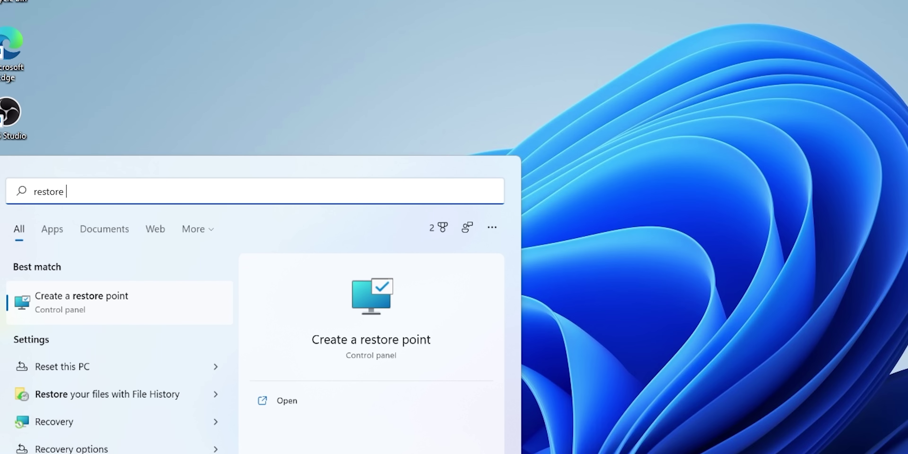
# Open Create a restore point from a Start search and move the System Properties window lower.
pyautogui.write('t')
pyautogui.press('Return')
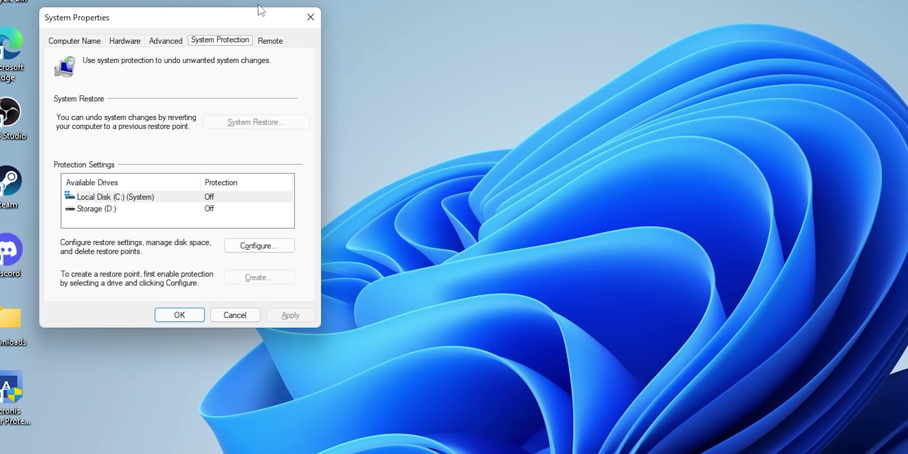
pyautogui.moveTo(229, 22); pyautogui.dragTo(286, 61)
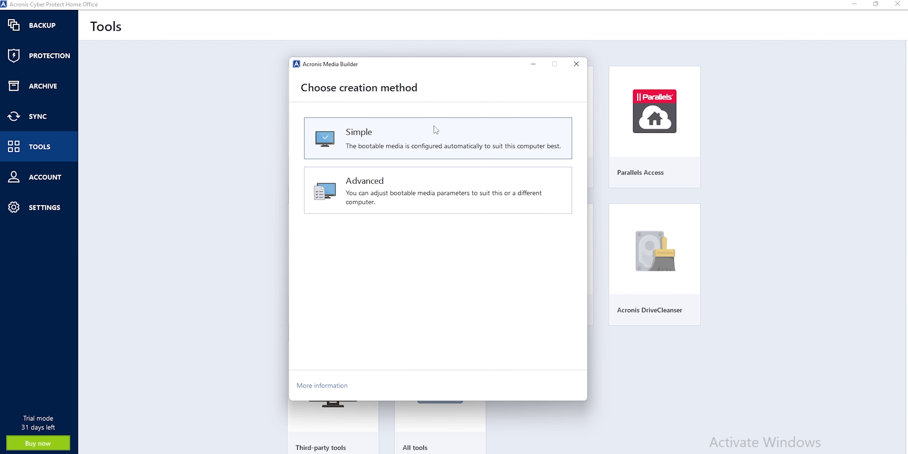
# Choose the WIM file option and save AcronisBootablePEMedia to Storage (D:).
pyautogui.click(383, 187)
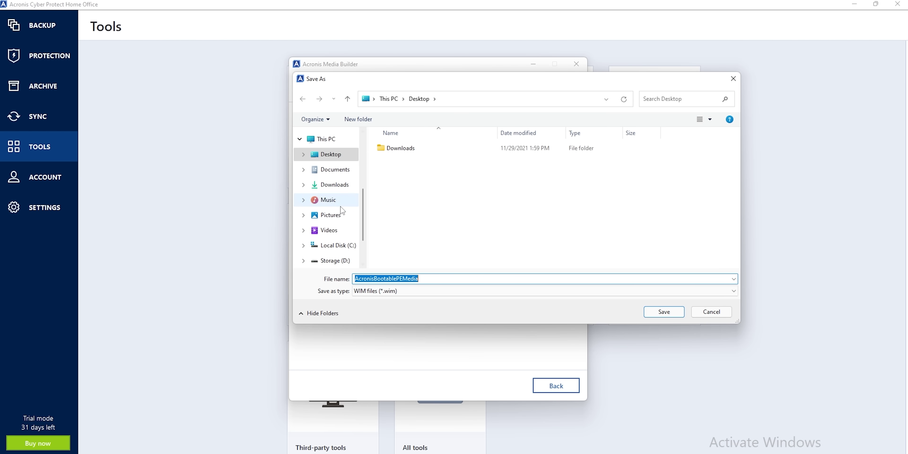
pyautogui.click(337, 212)
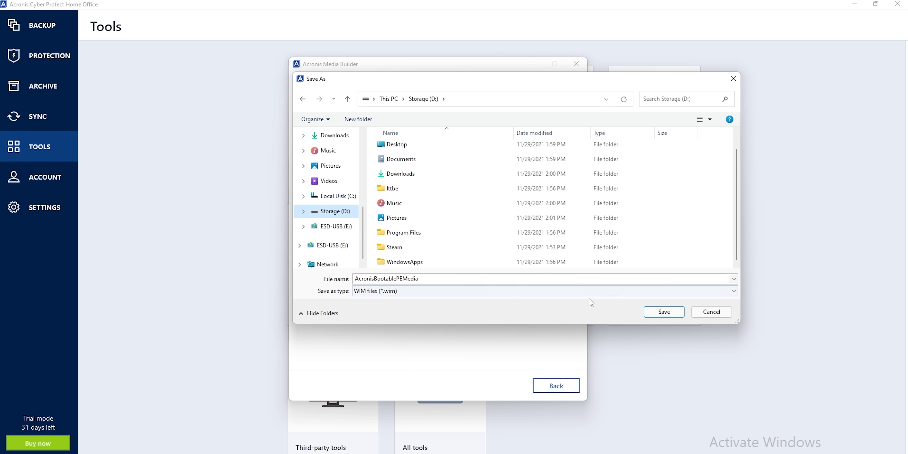
pyautogui.press('Return')
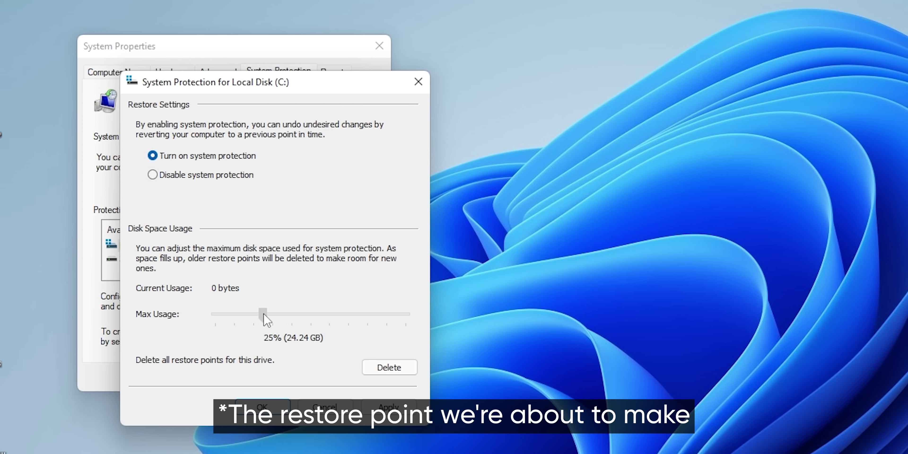
# Turn on protection for Local Disk (C:) and Storage (D:), then start a new restore point on C:.
pyautogui.click(276, 411)
pyautogui.click(267, 259)
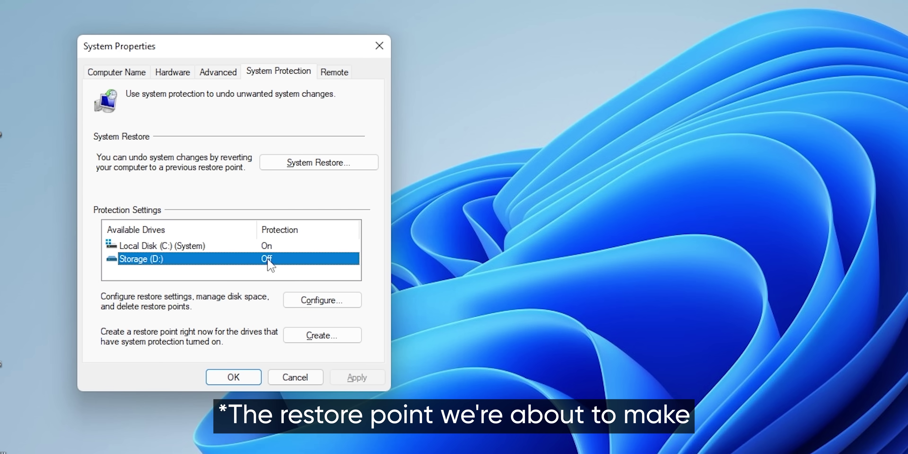
pyautogui.click(321, 303)
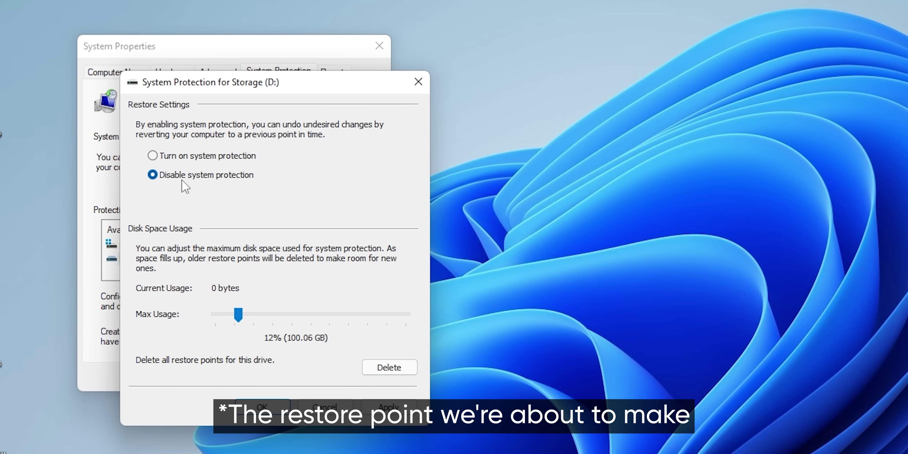
pyautogui.click(278, 410)
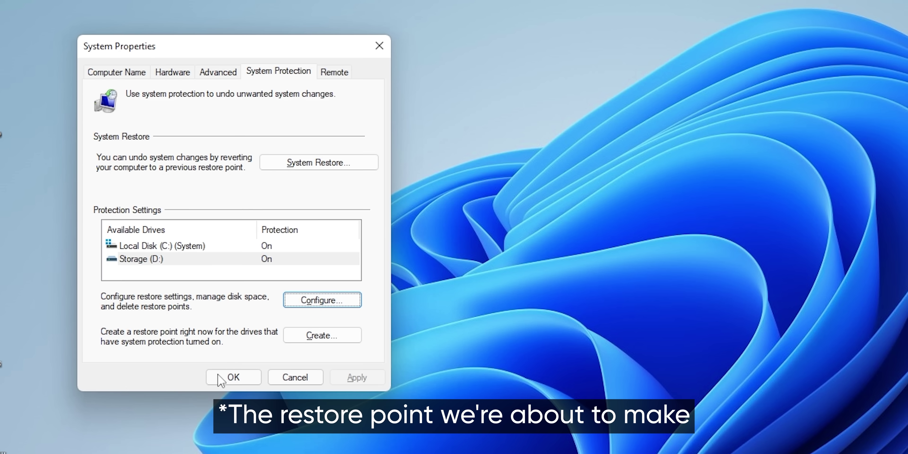
pyautogui.click(184, 247)
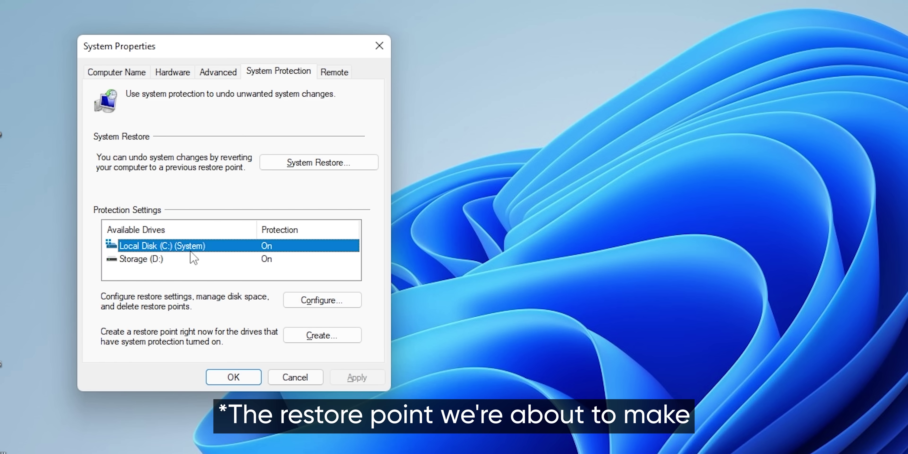
pyautogui.click(318, 338)
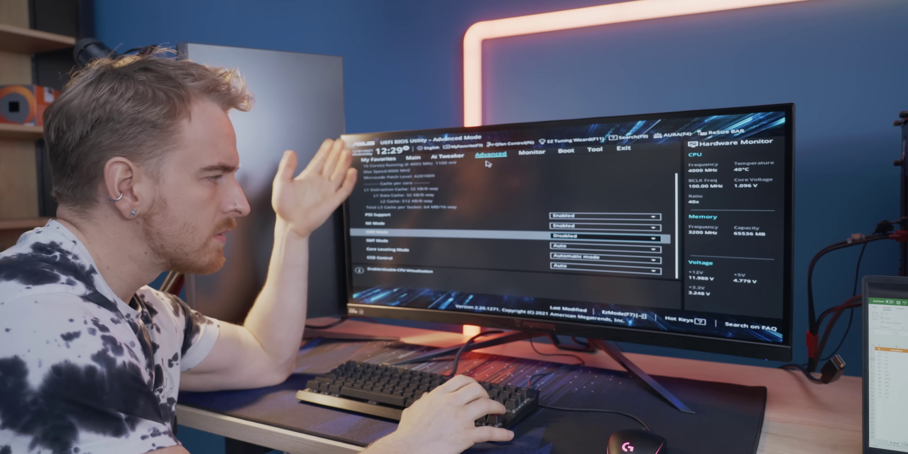
pyautogui.press('Down')
pyautogui.press('Down')
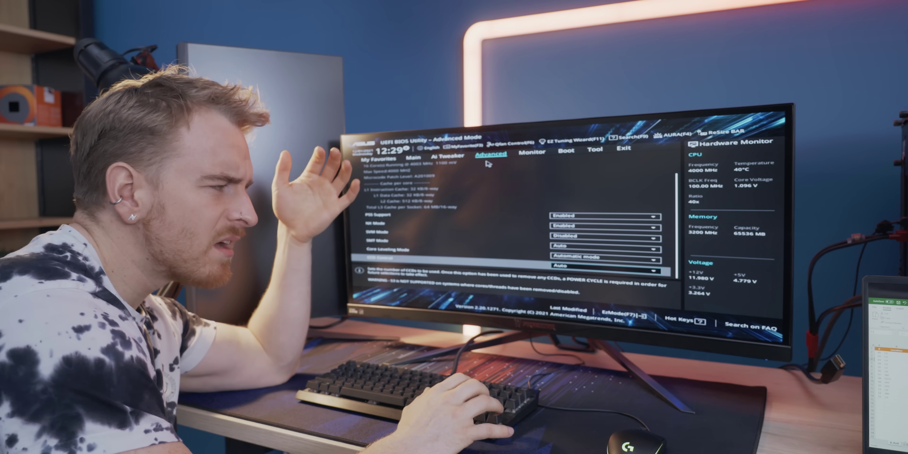